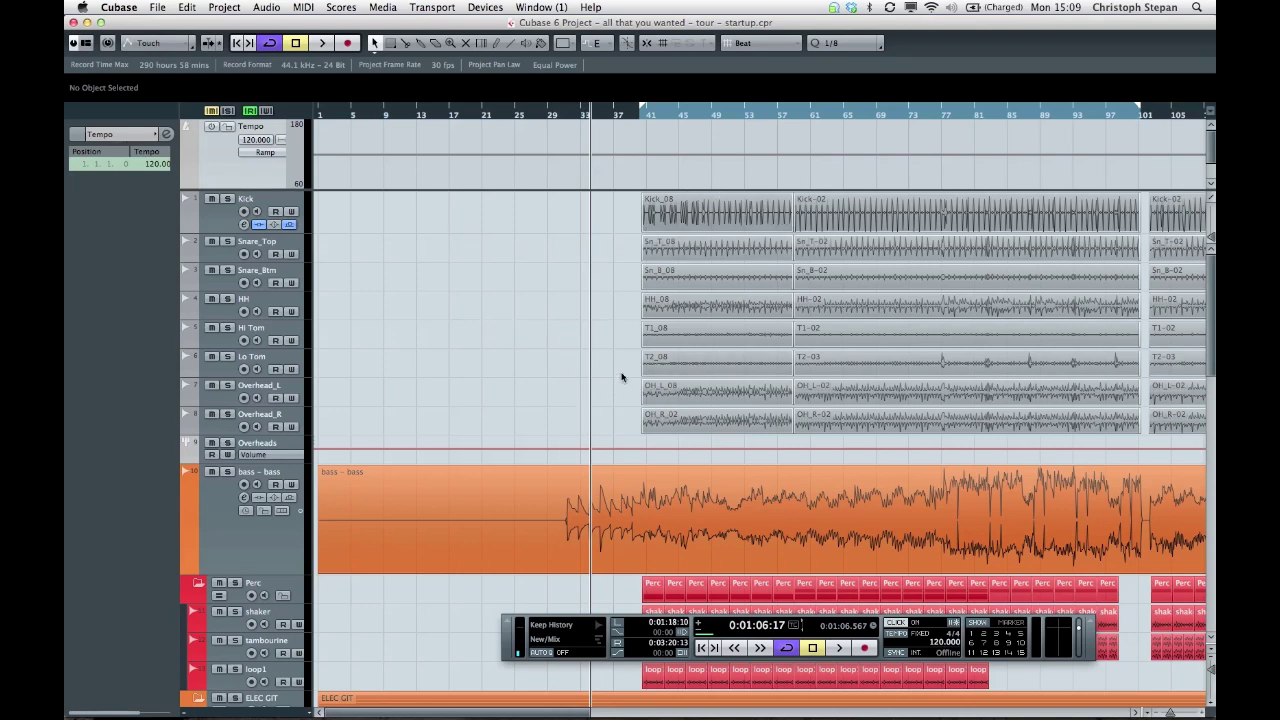
# Play the project briefly to hear the full arrangement, then stop.
pyautogui.scroll(-15, 604, 328)
pyautogui.scroll(10, 604, 328)
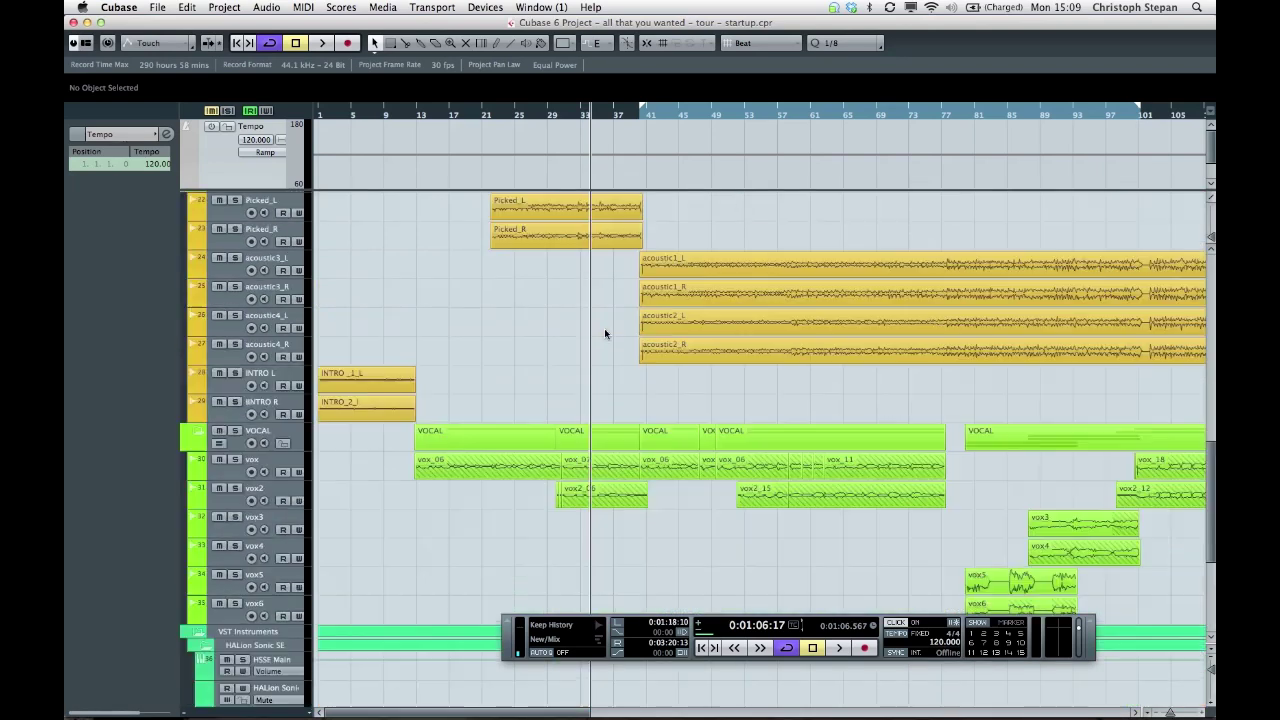
pyautogui.scroll(4, 604, 328)
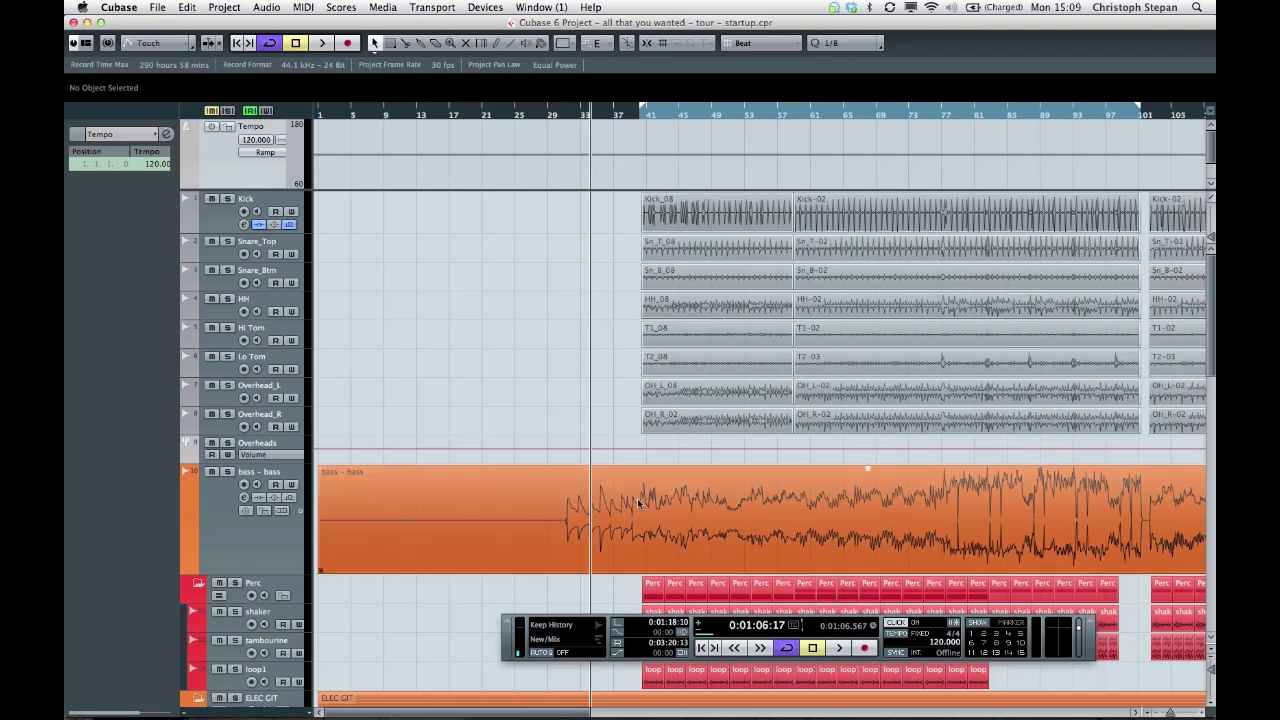
pyautogui.press('space')
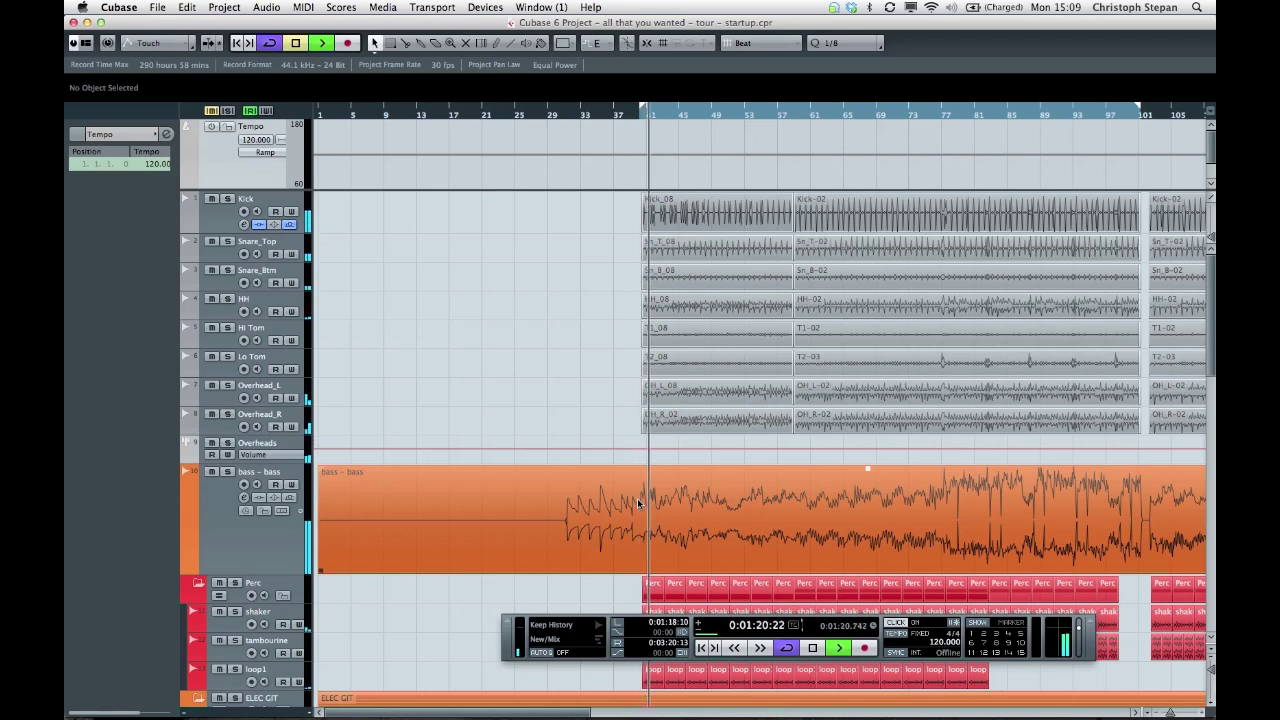
pyautogui.press('space')
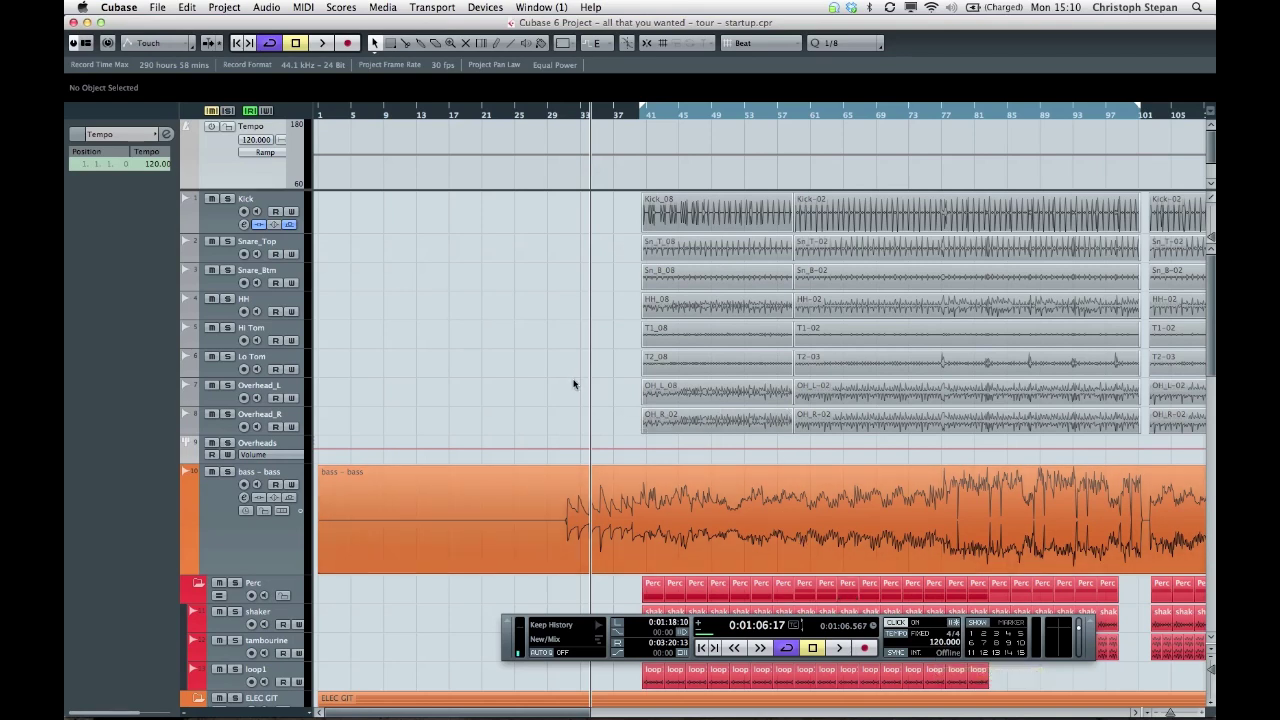
# Enlarge the Piano track, solo it, and play it briefly to hear only the piano.
pyautogui.scroll(-15, 573, 384)
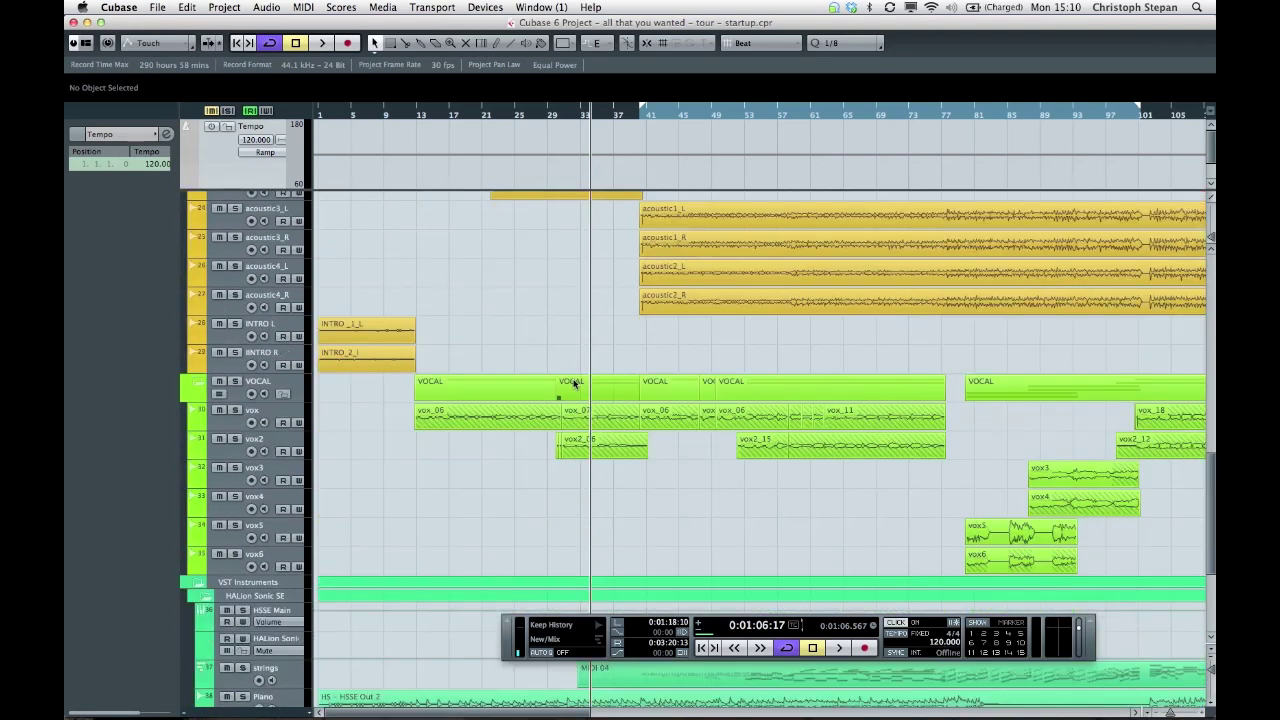
pyautogui.scroll(-8, 573, 384)
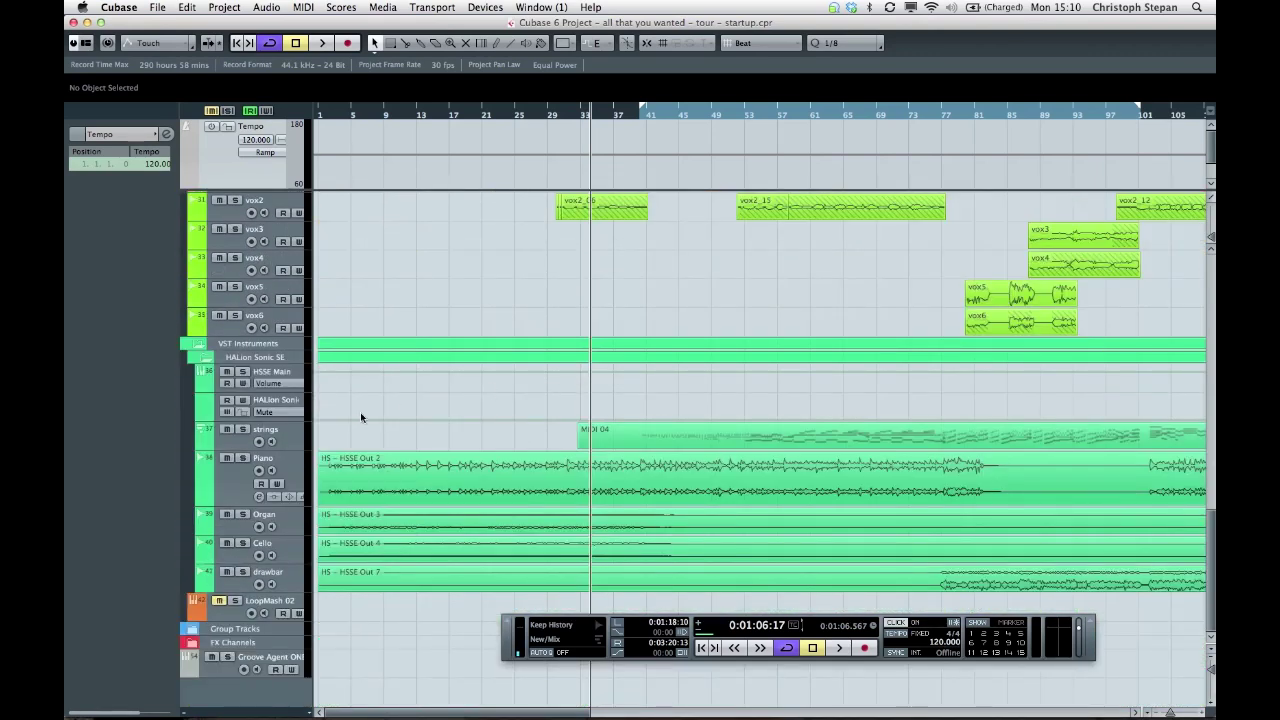
pyautogui.moveTo(288, 507); pyautogui.dragTo(299, 542)
pyautogui.click(242, 458)
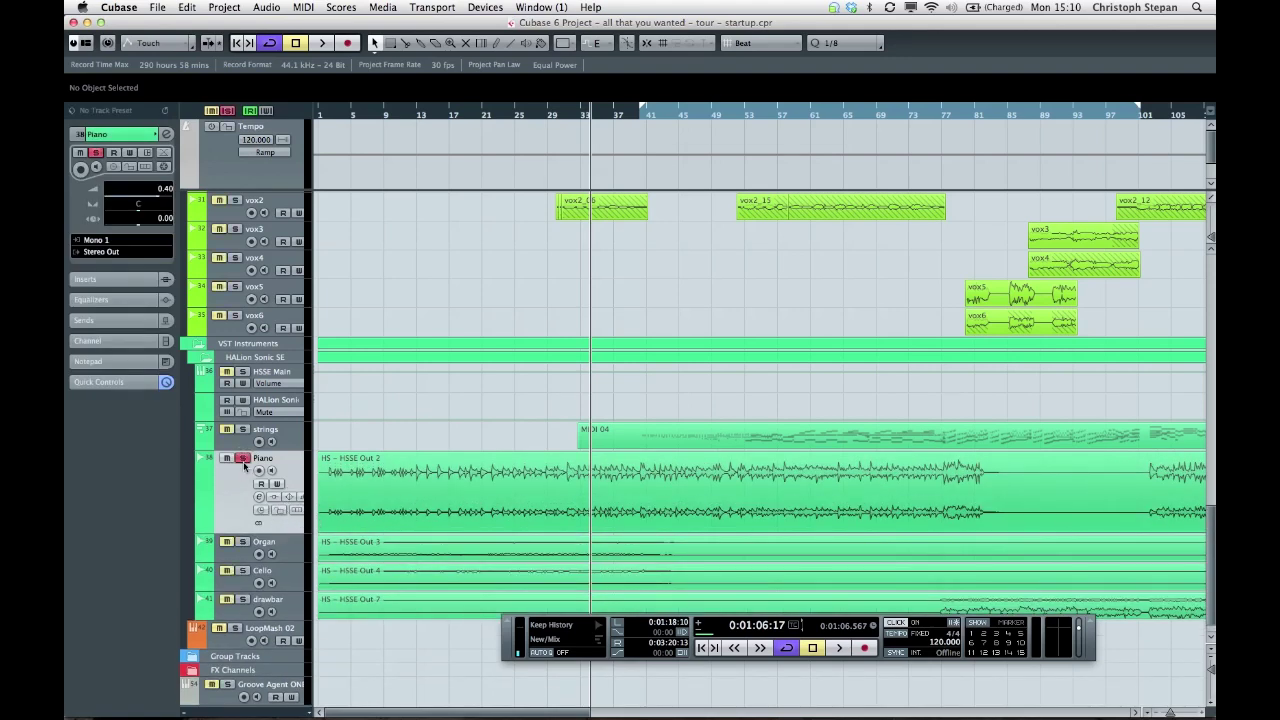
pyautogui.press('space')
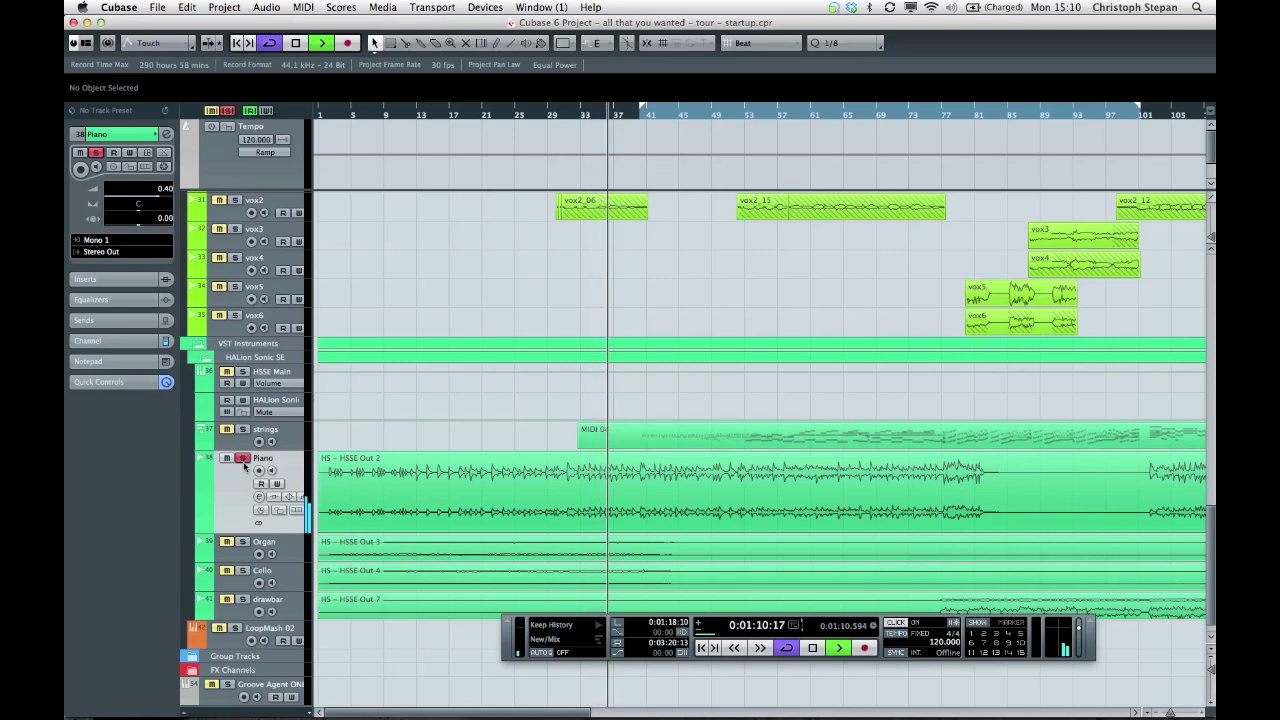
pyautogui.press('space')
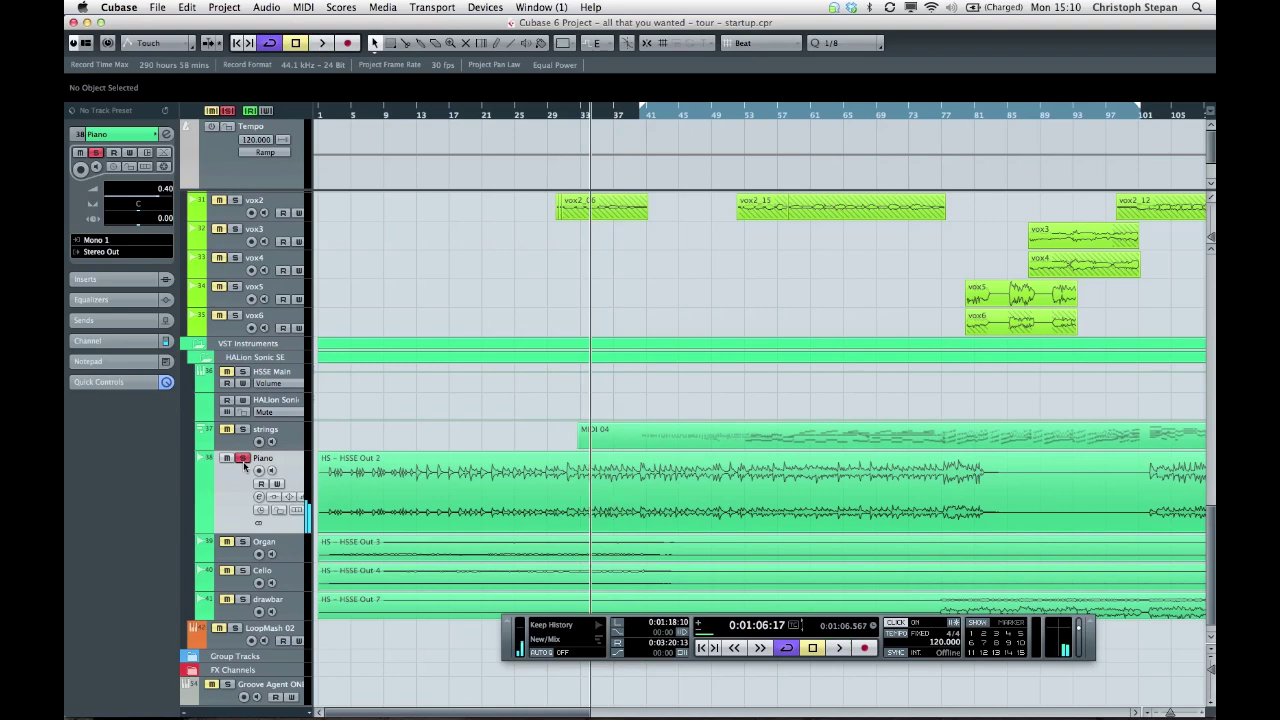
# Run Project > Tempo Detection on the Piano audio event, producing a tempo curve near 91.240 BPM.
pyautogui.click(535, 489)
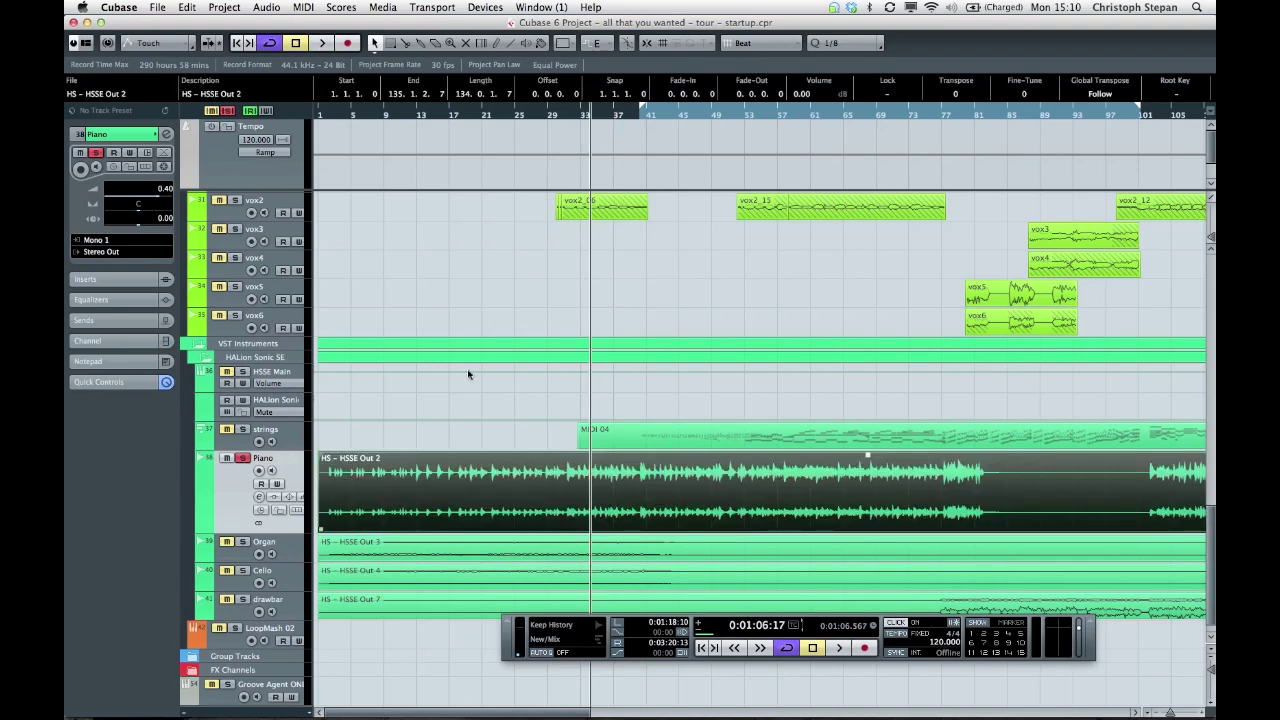
pyautogui.click(224, 7)
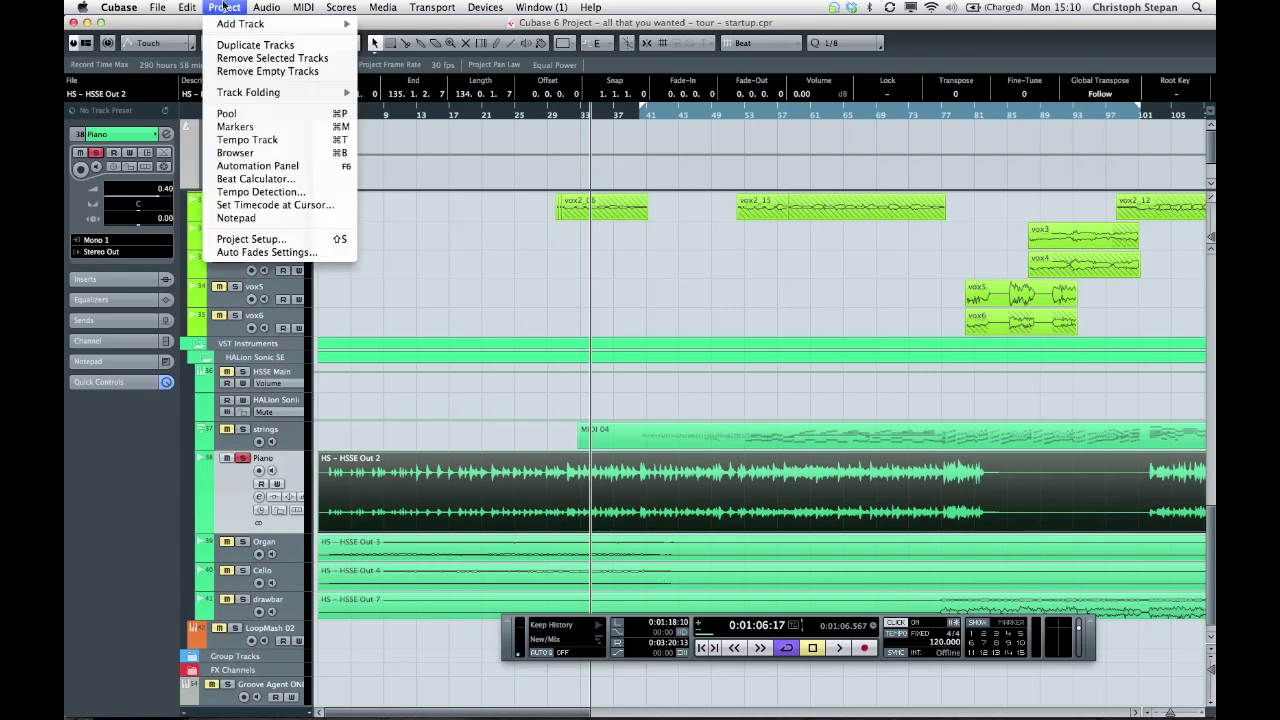
pyautogui.click(254, 192)
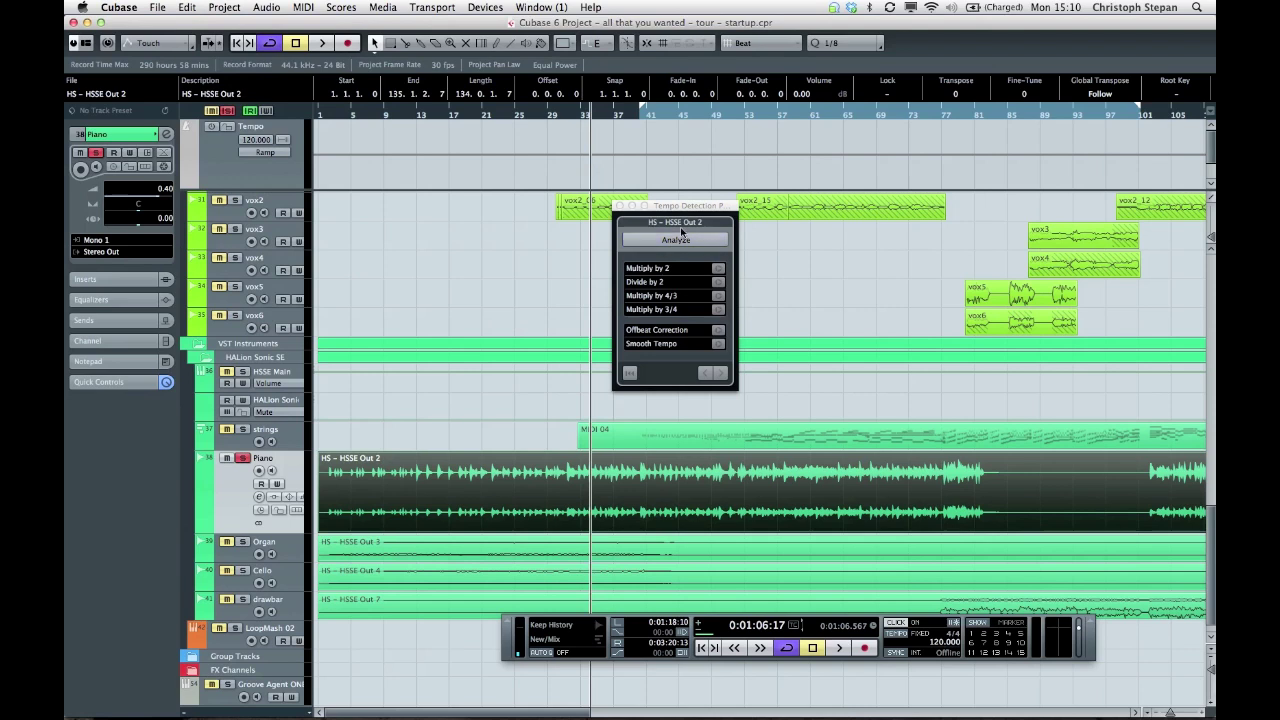
pyautogui.click(685, 240)
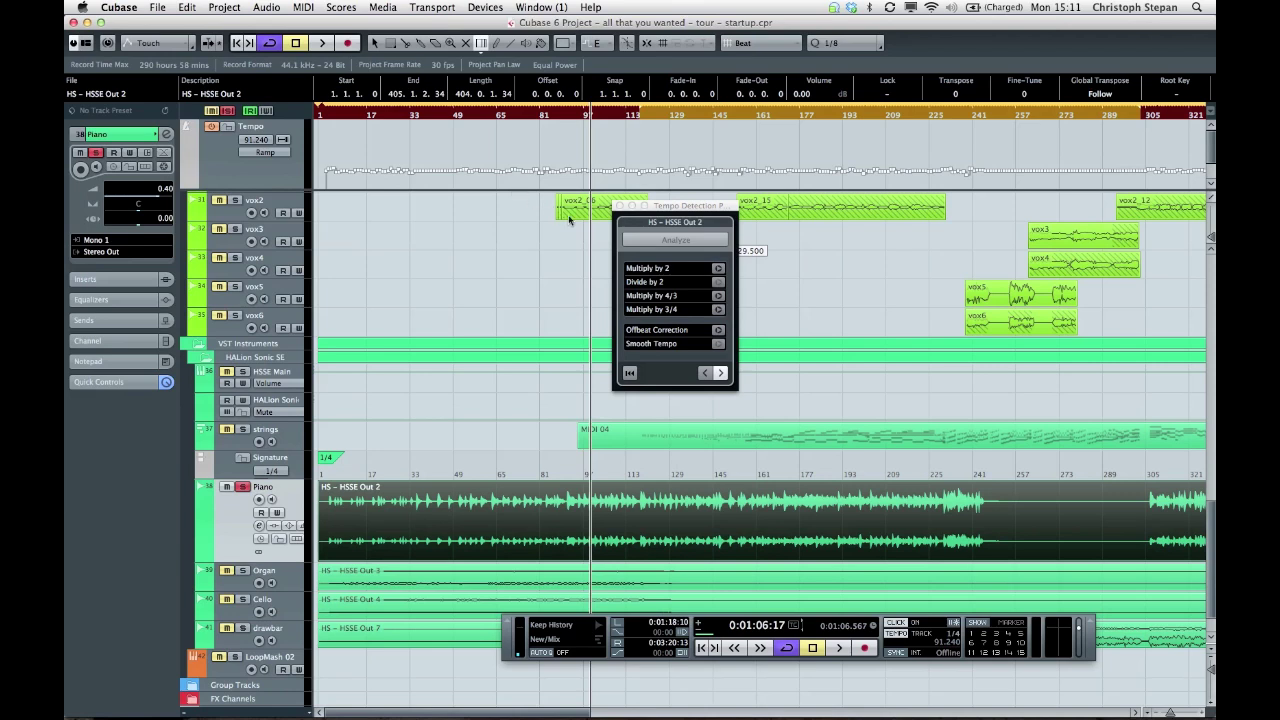
# Close Tempo Detection and play the project following the detected 86–93 BPM tempo map.
pyautogui.click(618, 205)
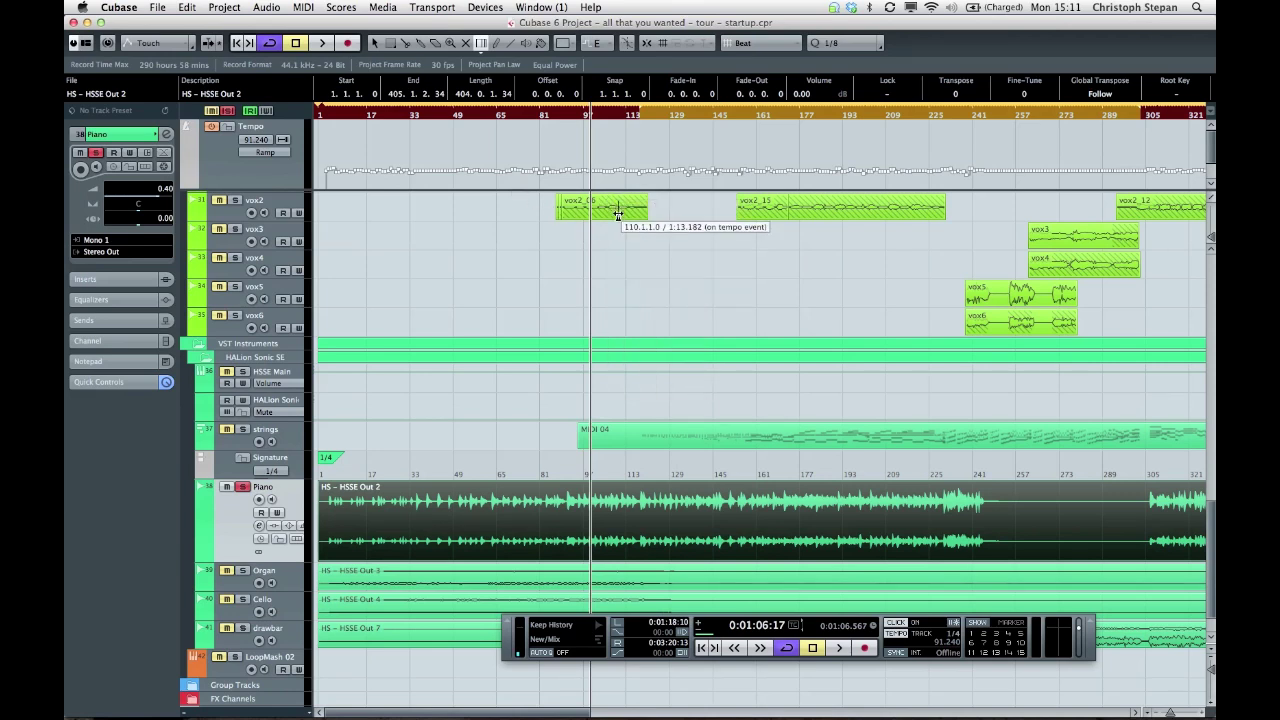
pyautogui.press('space')
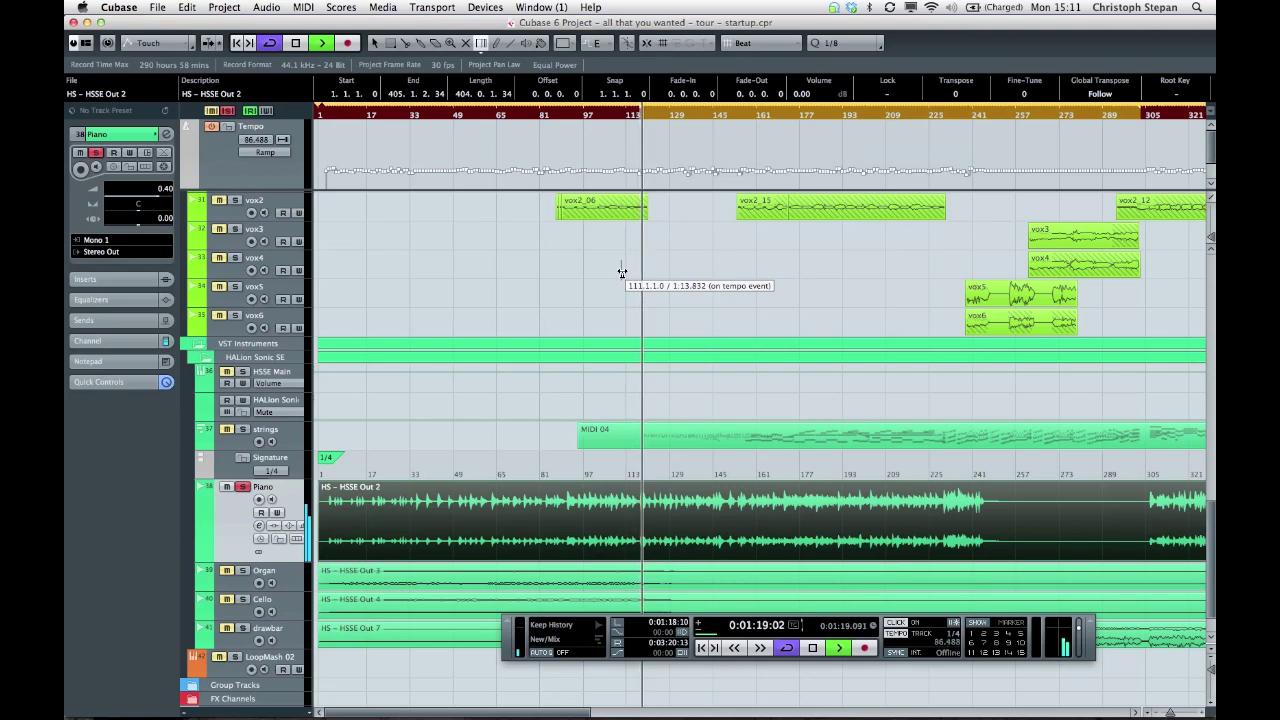
pyautogui.press('space')
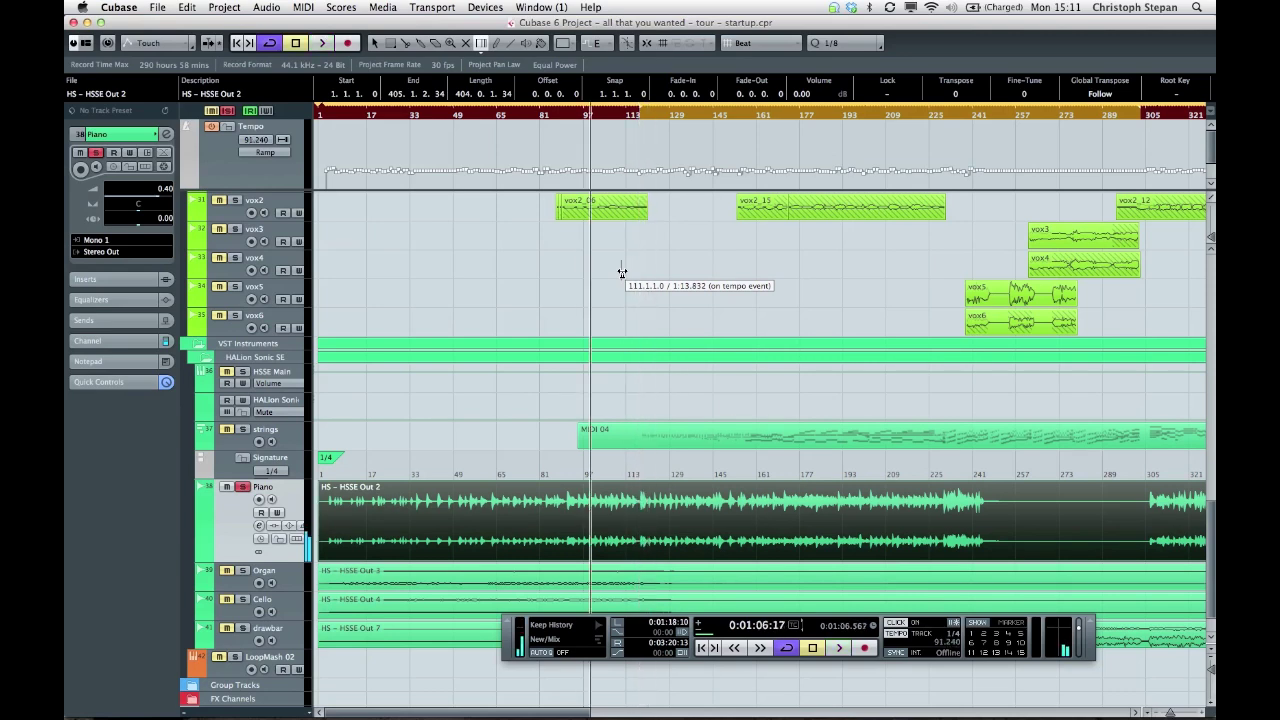
pyautogui.click(376, 42)
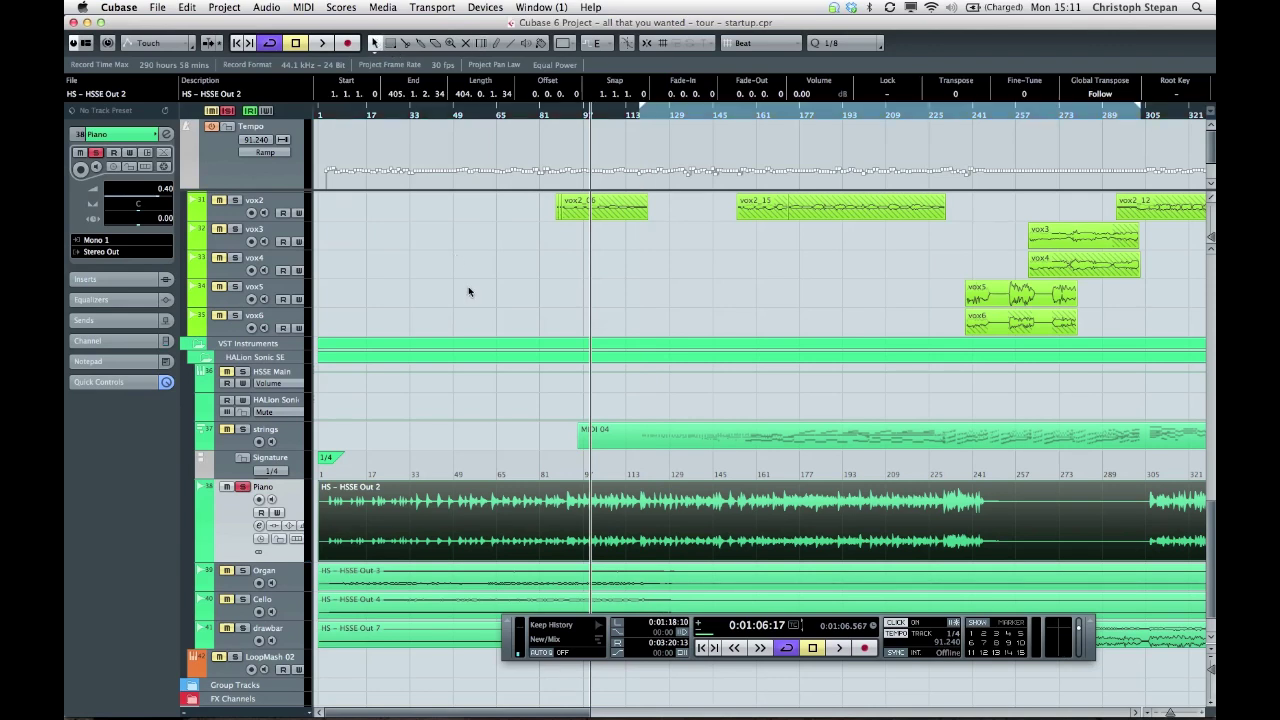
pyautogui.scroll(-2, 469, 291)
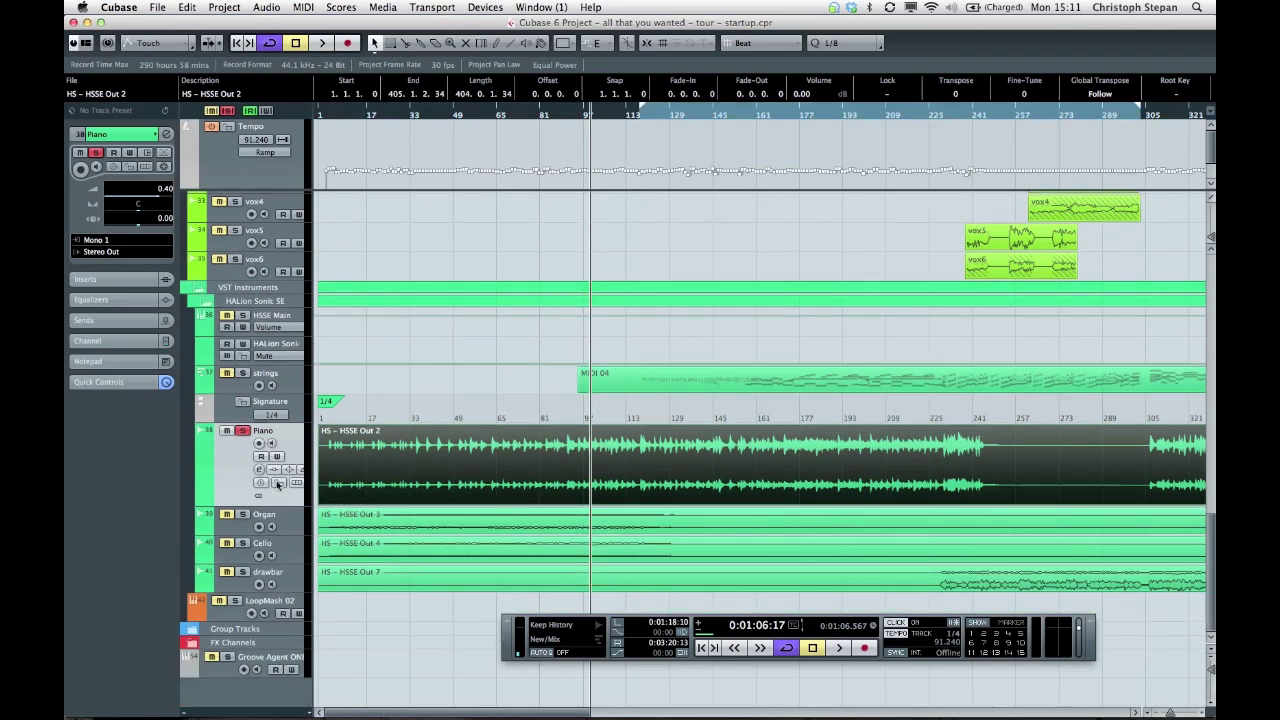
# Solo and select the LoopMash 02 track, then open its LoopMash 2 window from the Inspector.
pyautogui.click(235, 600)
pyautogui.click(222, 620)
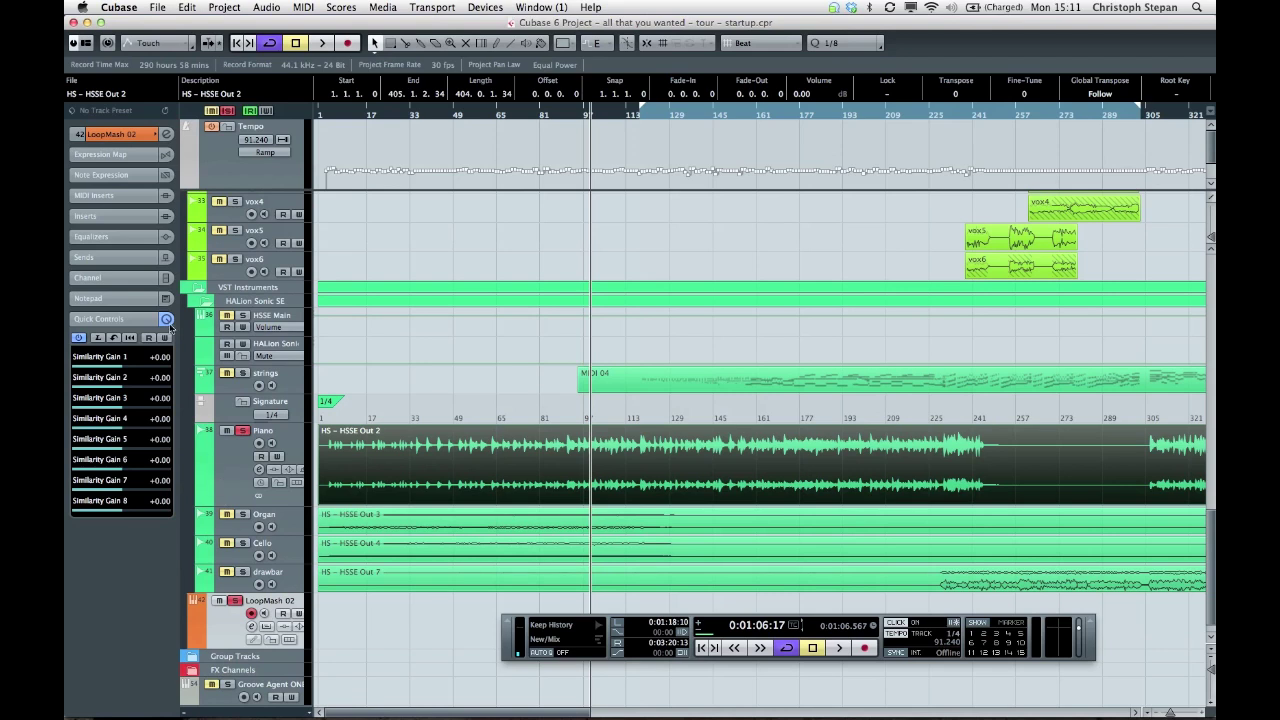
pyautogui.click(135, 138)
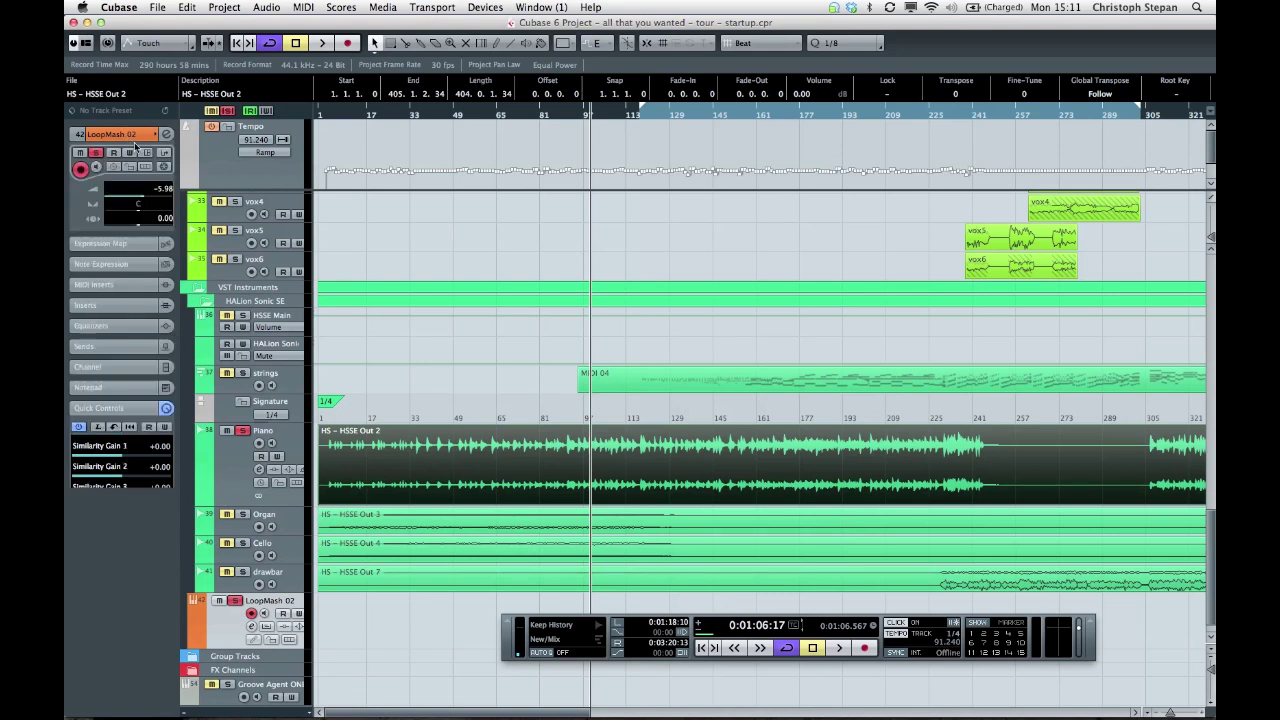
pyautogui.click(166, 266)
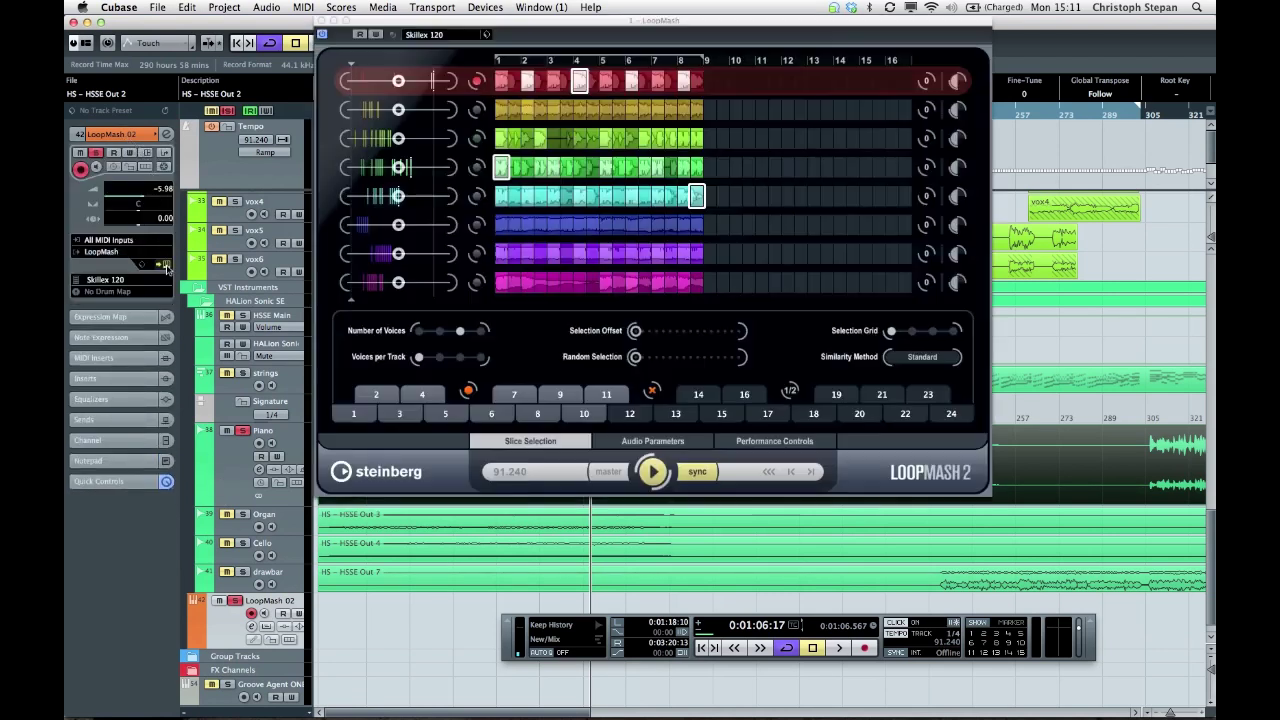
# Load the Beat Da Beat 113 preset in LoopMash 2, start playback, and switch to scene 4.
pyautogui.moveTo(408, 22); pyautogui.dragTo(222, 194)
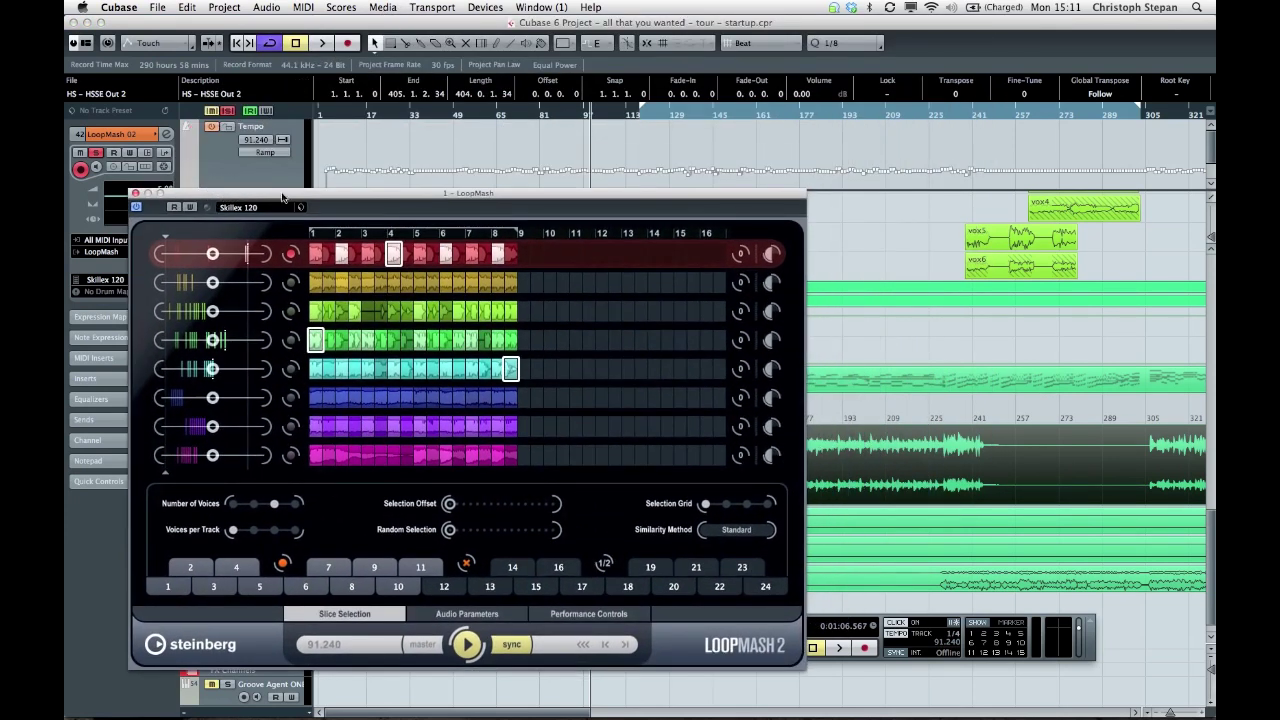
pyautogui.click(267, 209)
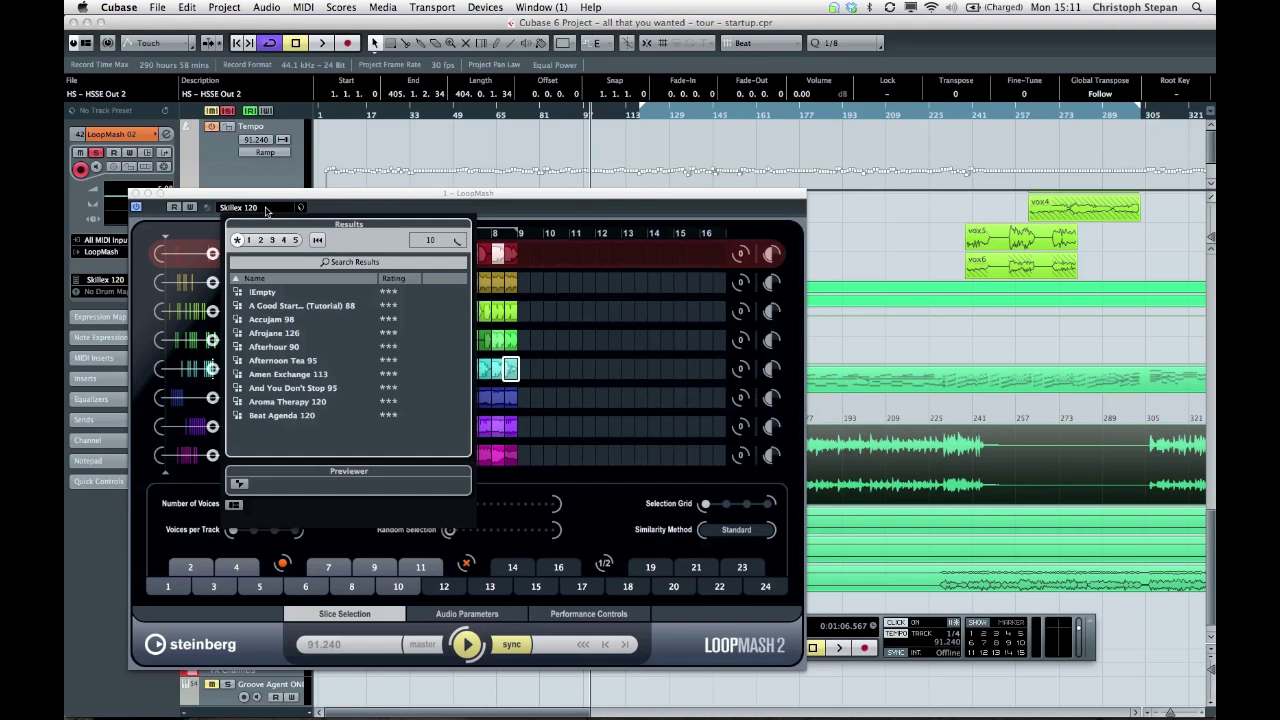
pyautogui.scroll(-10, 302, 344)
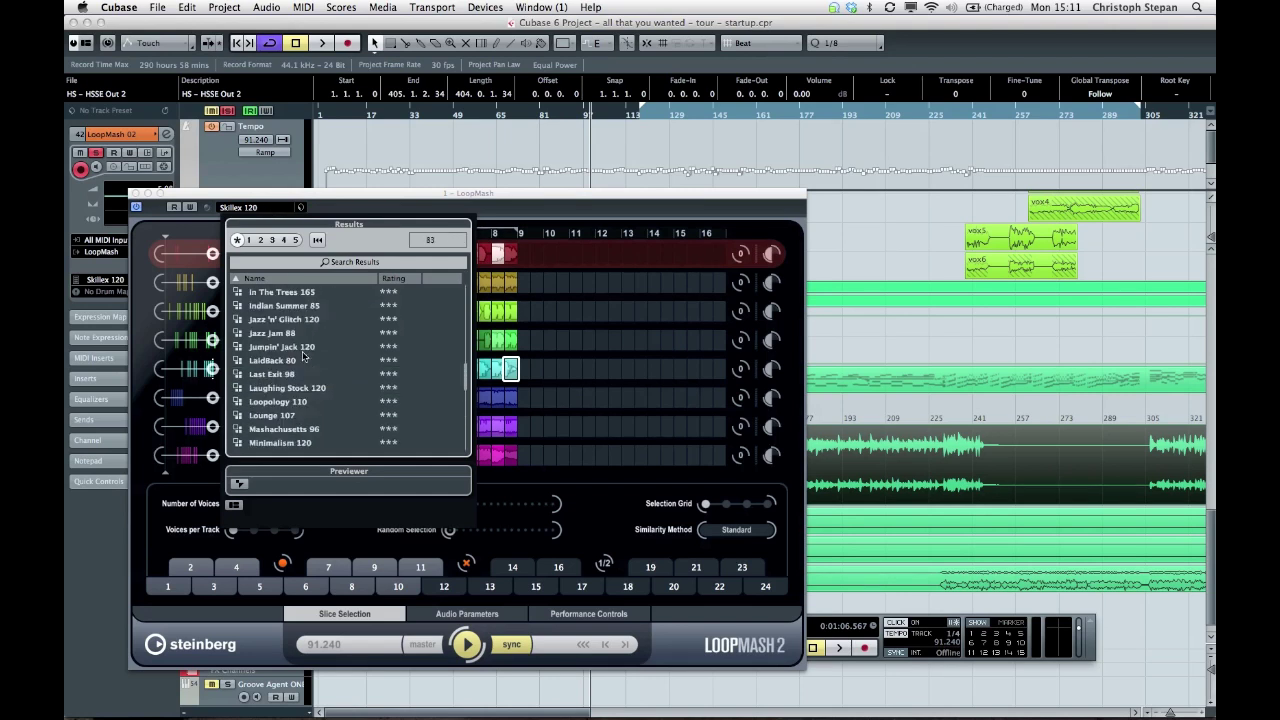
pyautogui.scroll(10, 303, 355)
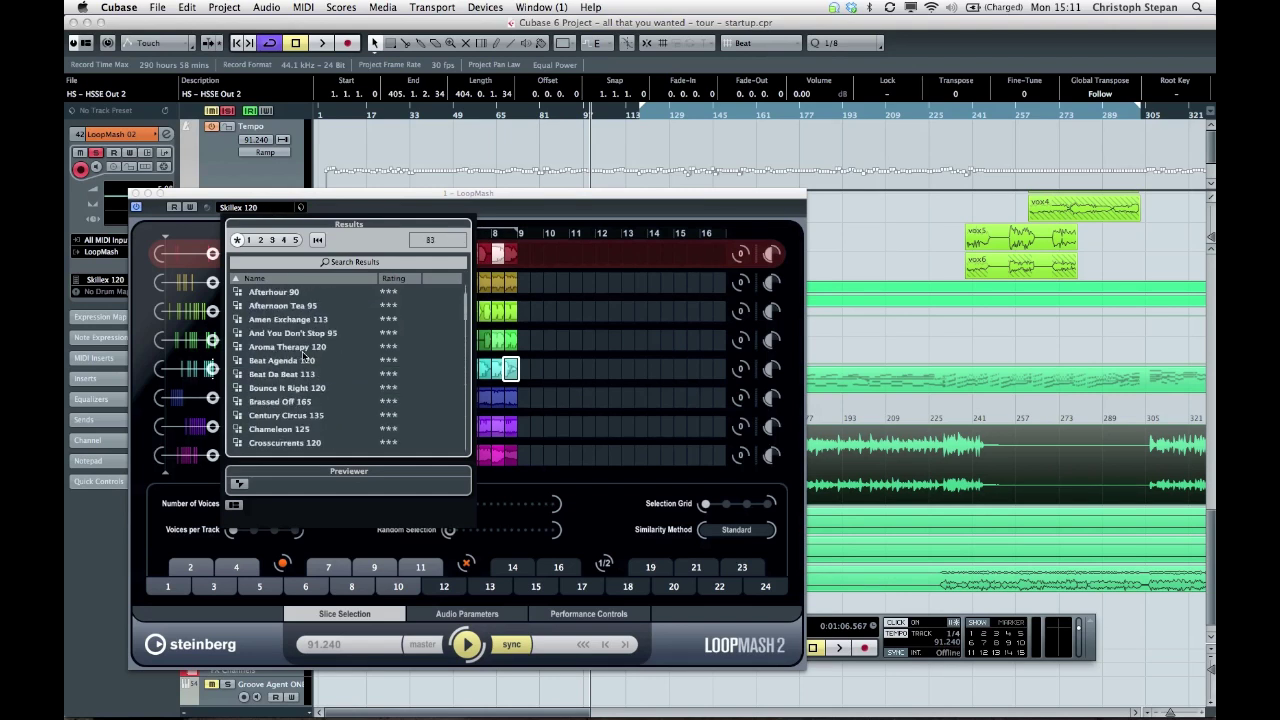
pyautogui.doubleClick(298, 376)
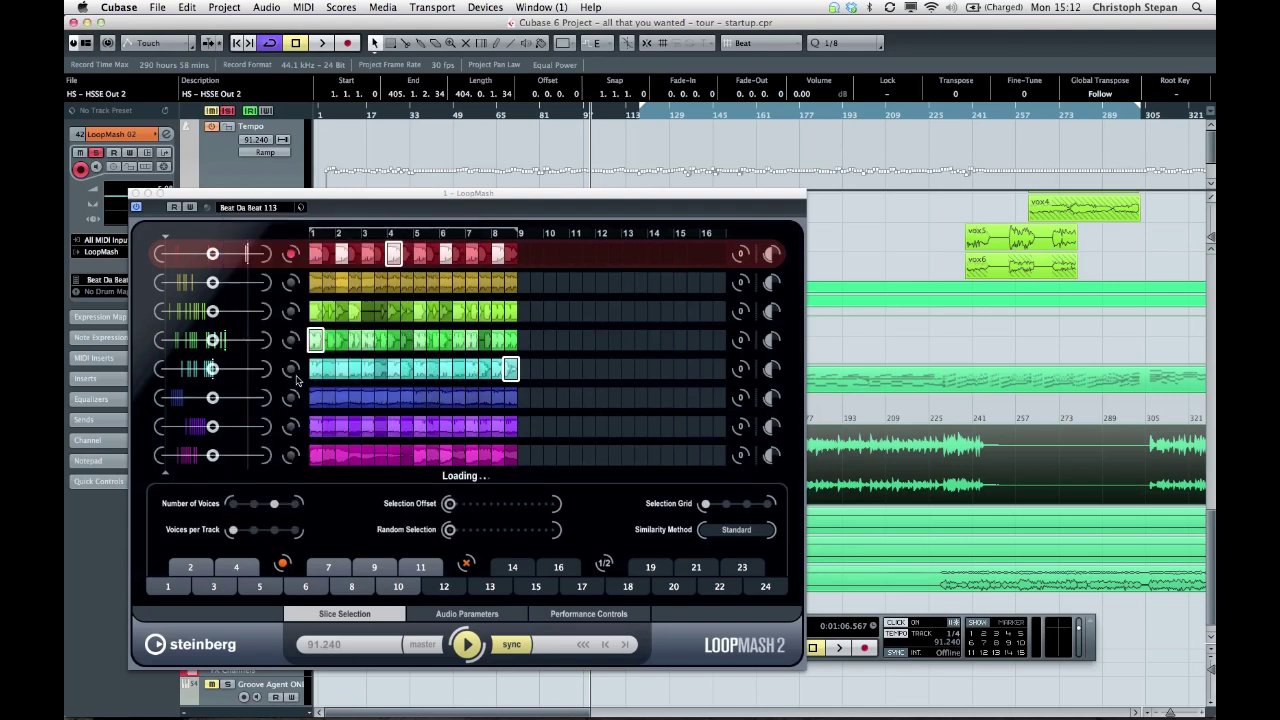
pyautogui.press('space')
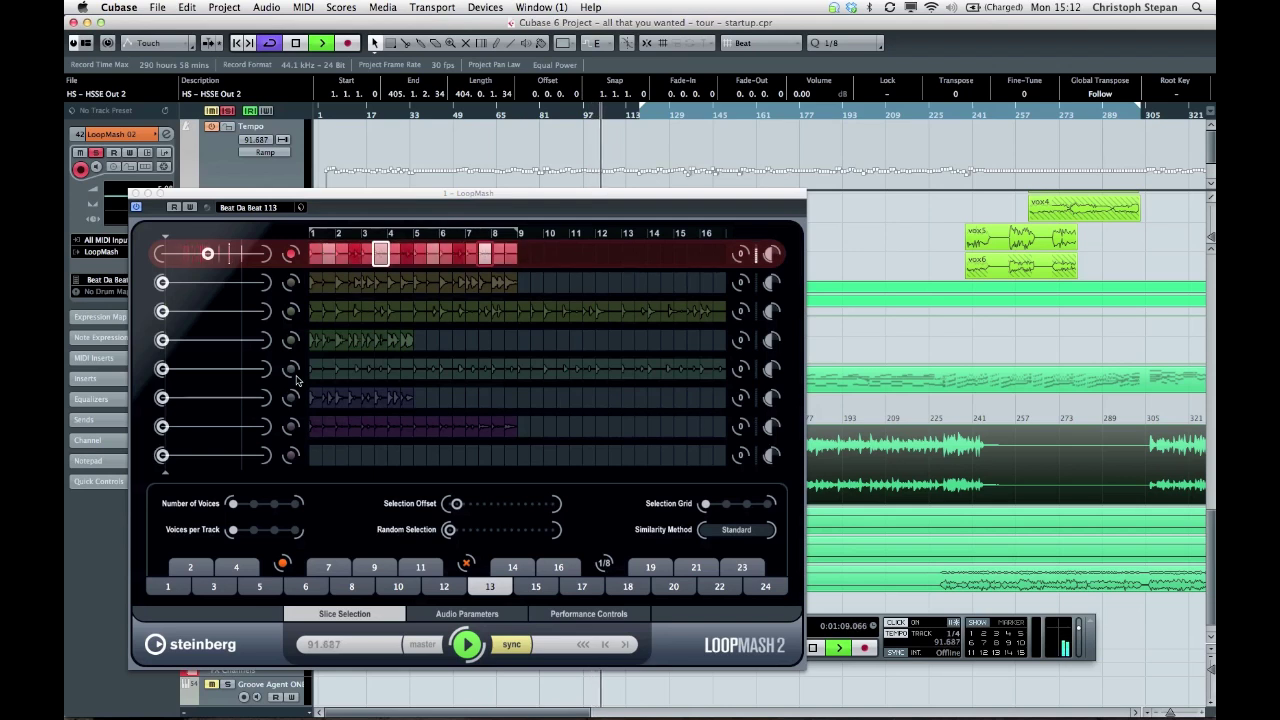
pyautogui.click(240, 567)
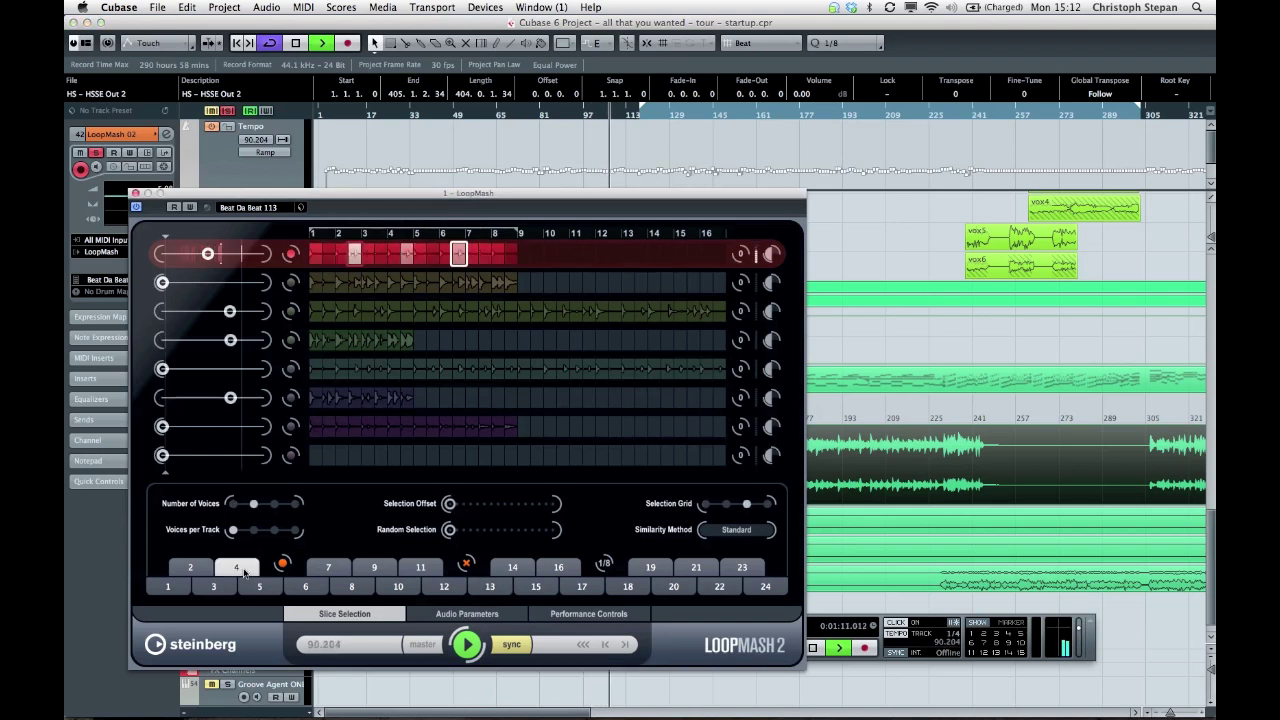